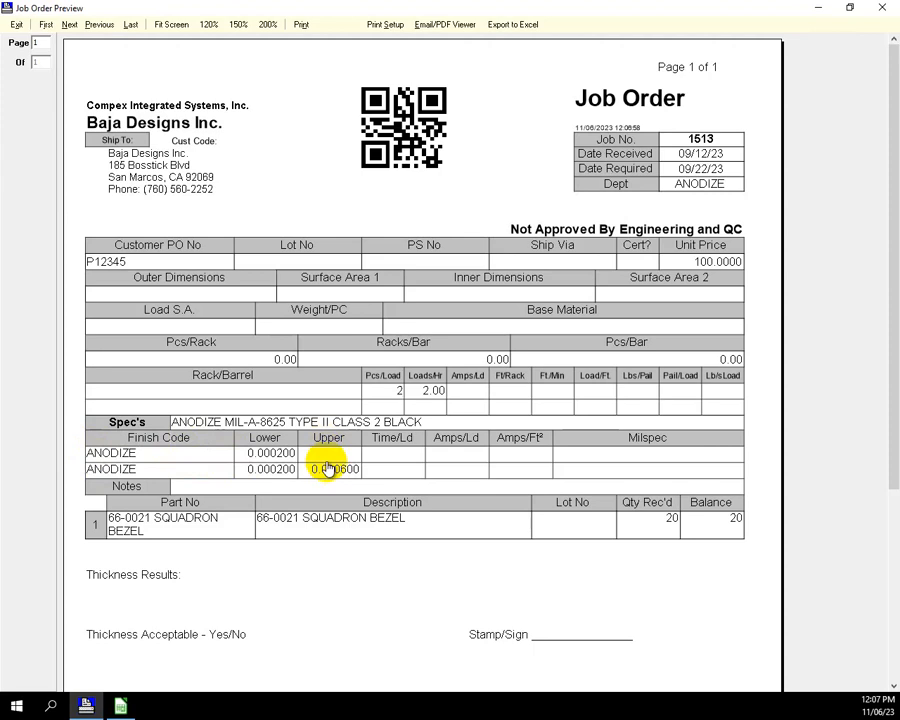
- Switch to the LibreOffice Calc template and enter "gray" as the first Format Name in cell H10 of the <#Config> sheet
left_click(121, 706)
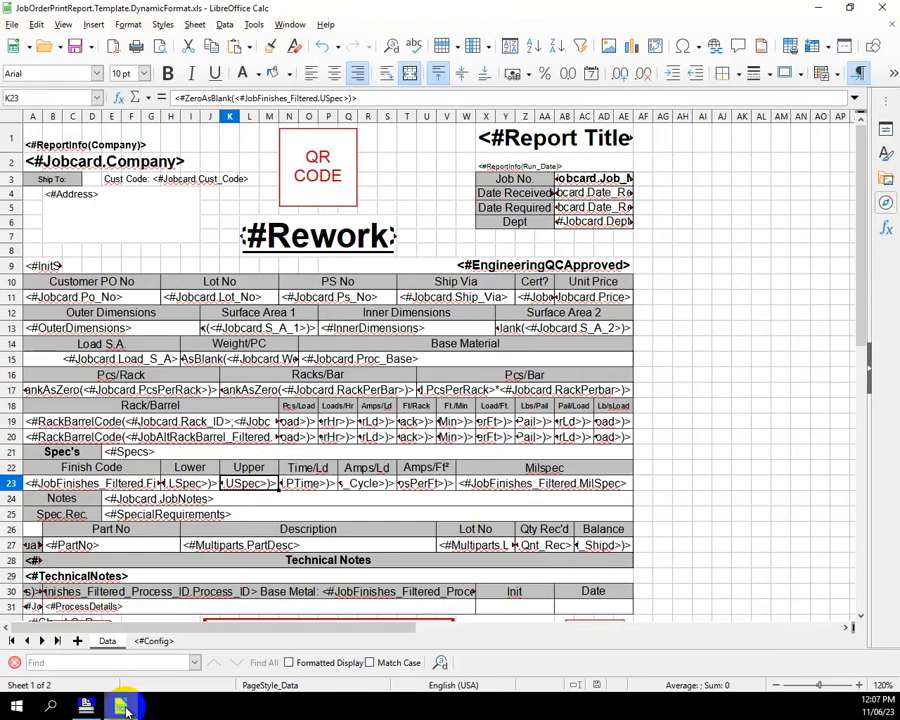
left_click(155, 641)
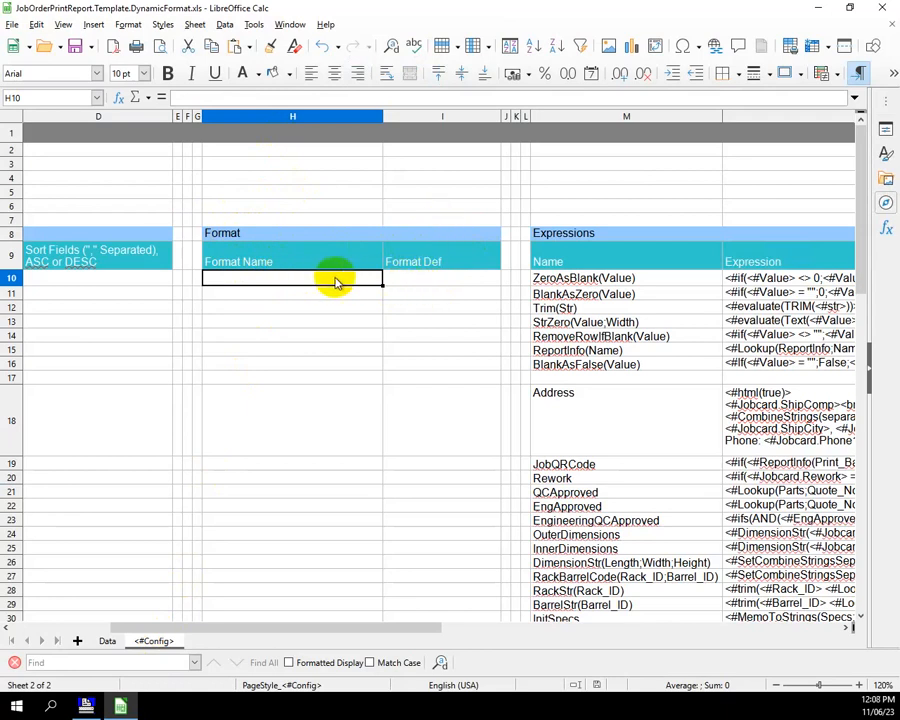
type("gray")
key("Tab")
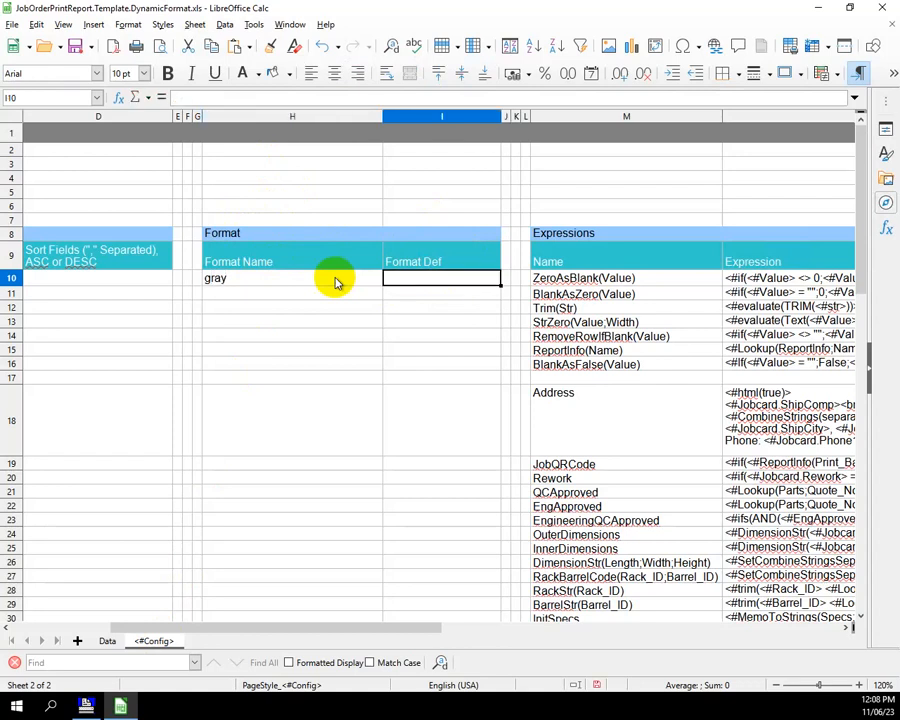
- Format the Format Def cell I10 beside "gray" with a box border on all sides and a c0c0c0 gray background
right_click(426, 285)
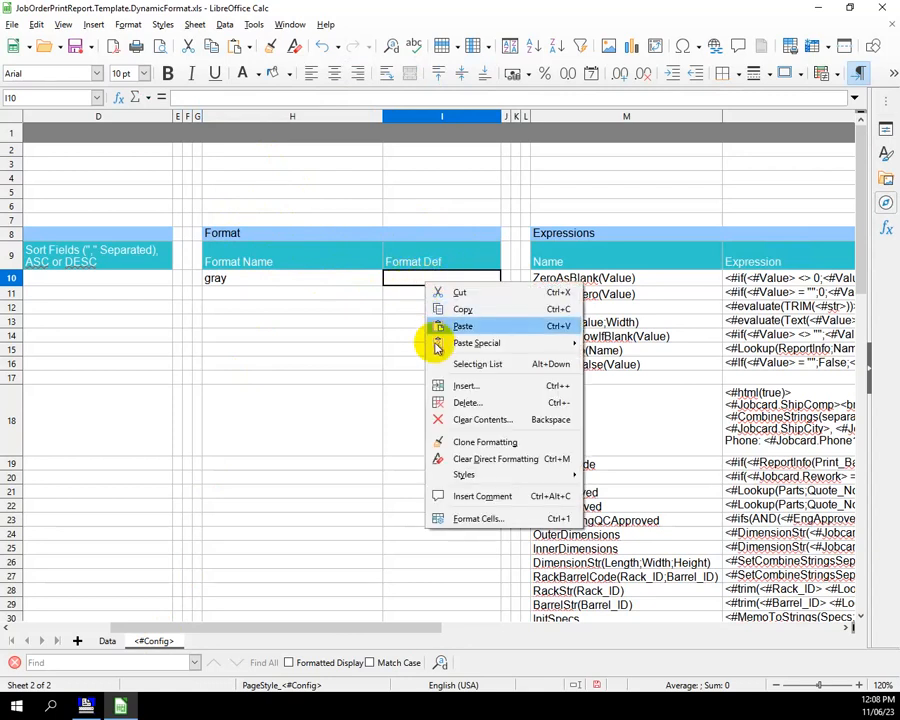
left_click(470, 521)
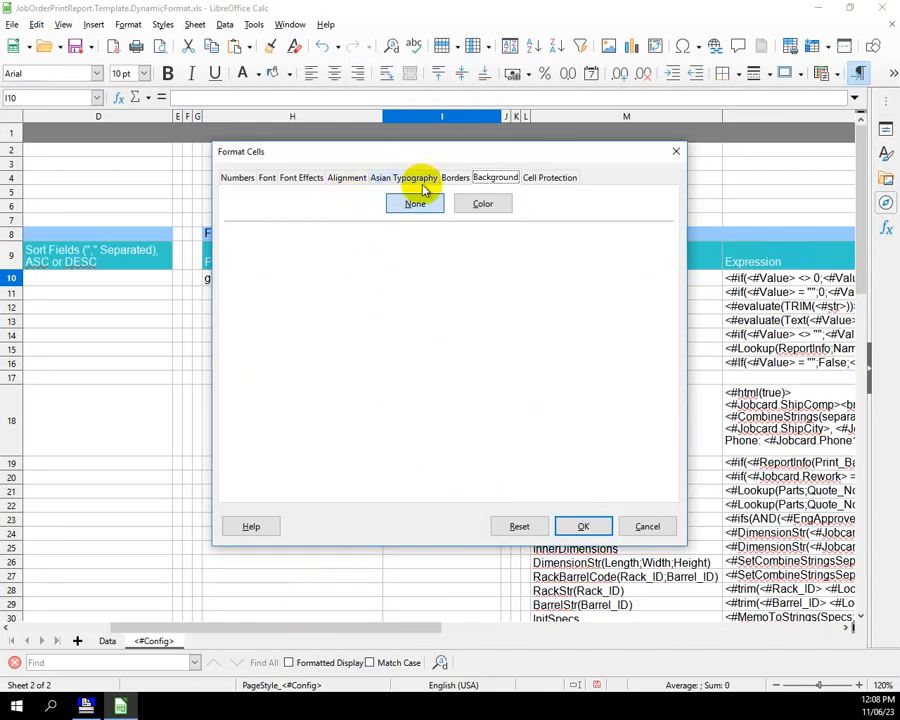
left_click(455, 177)
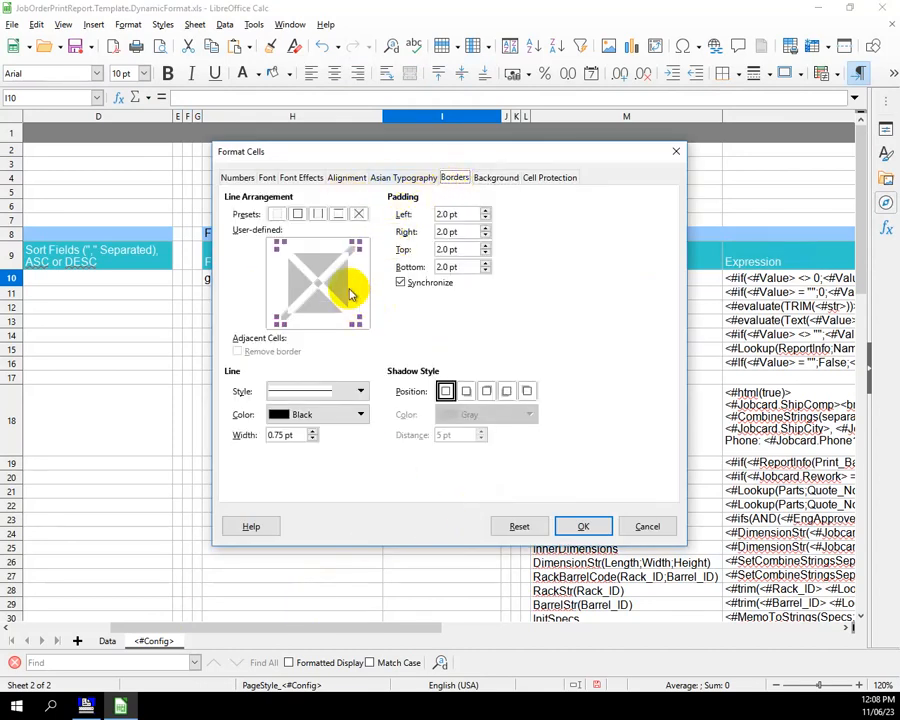
left_click(299, 215)
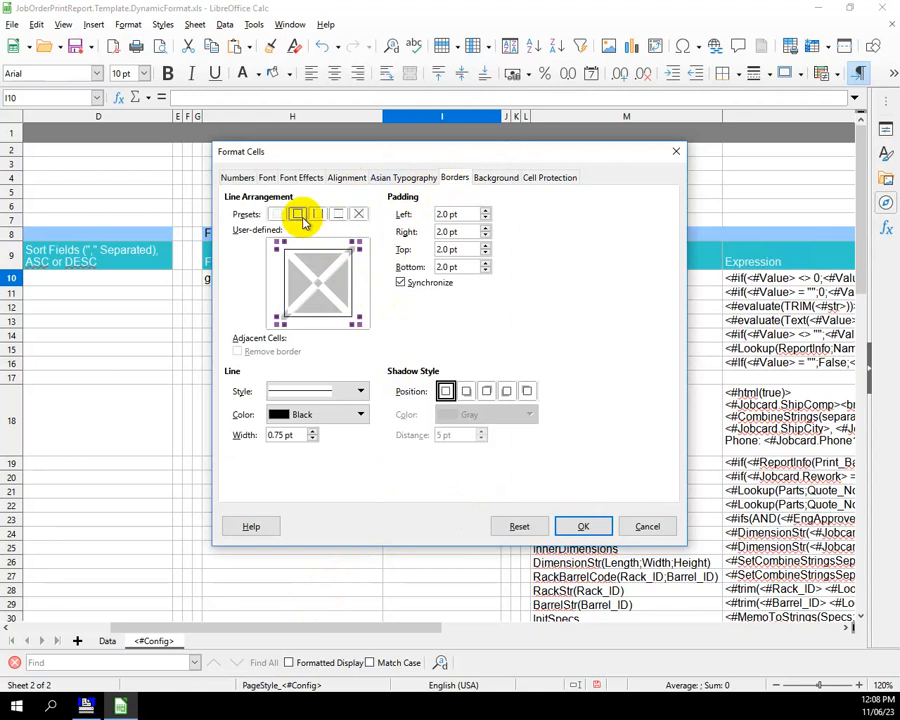
left_click(484, 177)
left_click(481, 206)
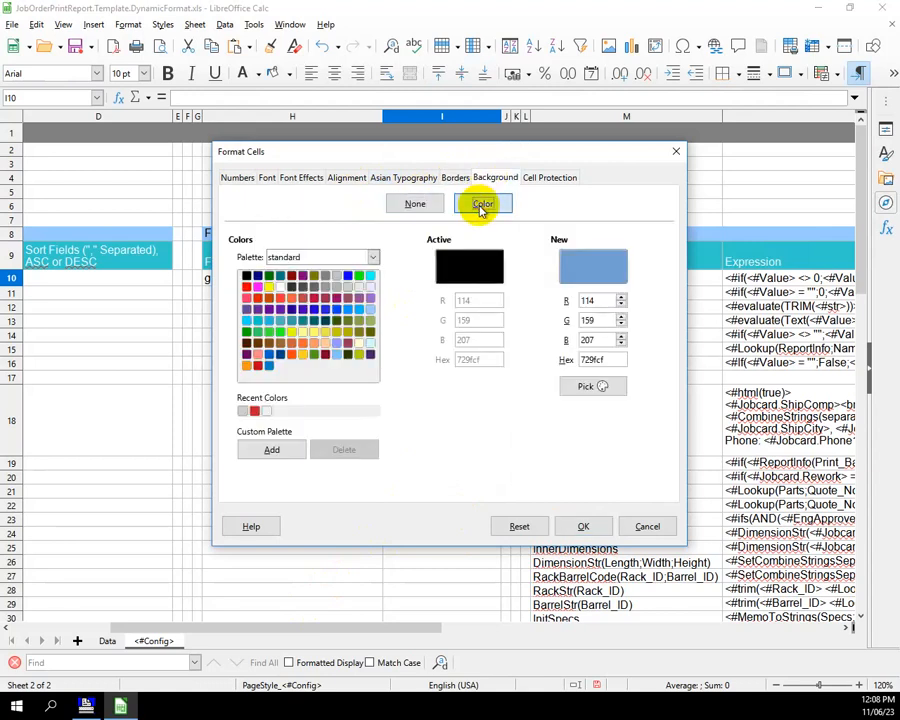
left_click(334, 277)
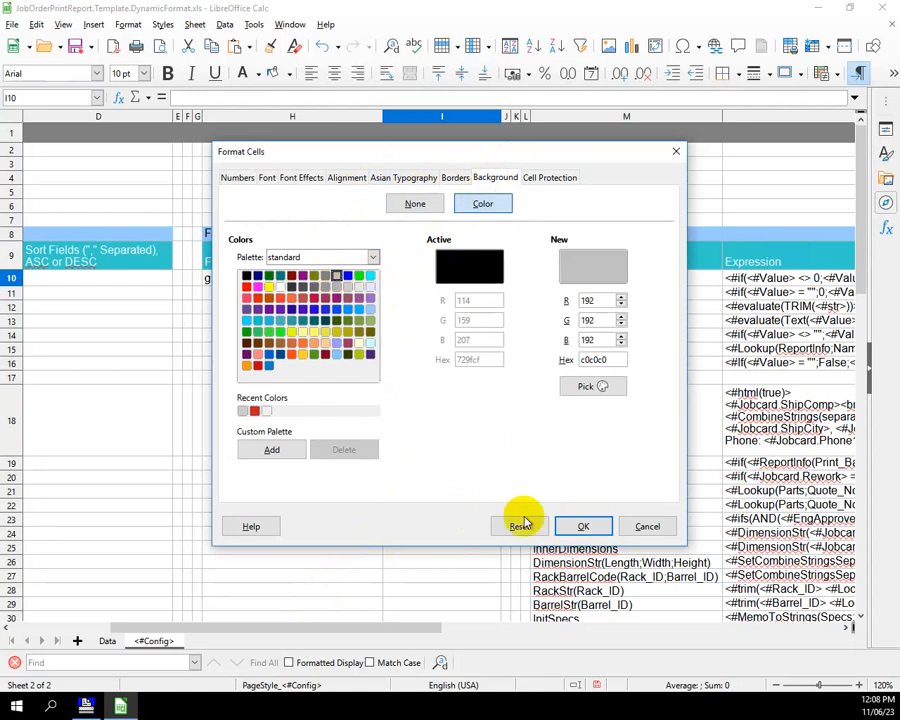
left_click(579, 526)
left_click(418, 350)
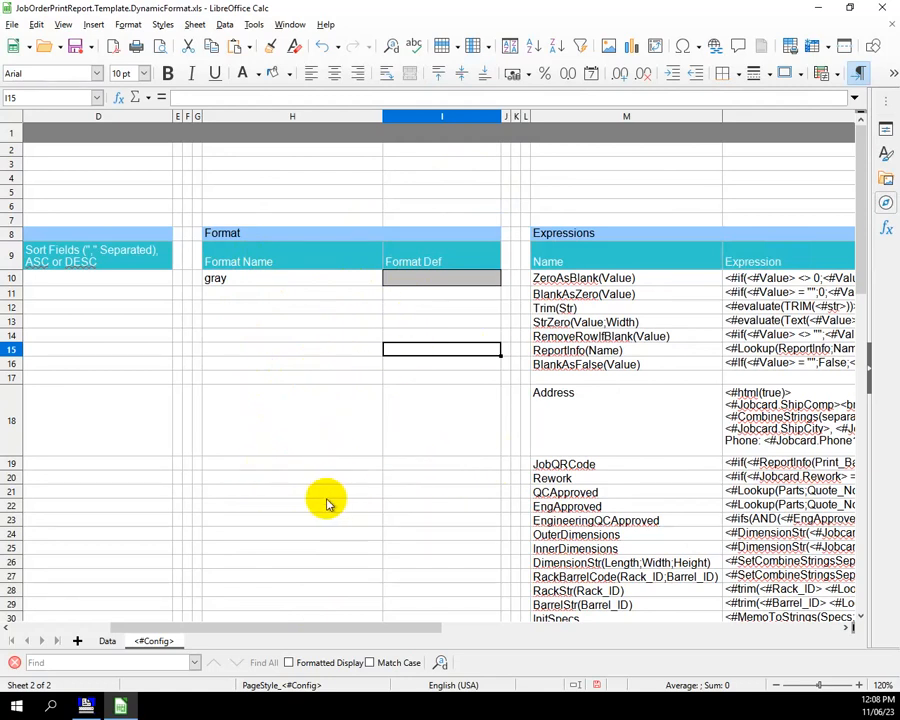
- On the Data sheet, insert <#format cell(gray)> before the existing expression in cell K23 under Upper
left_click(107, 642)
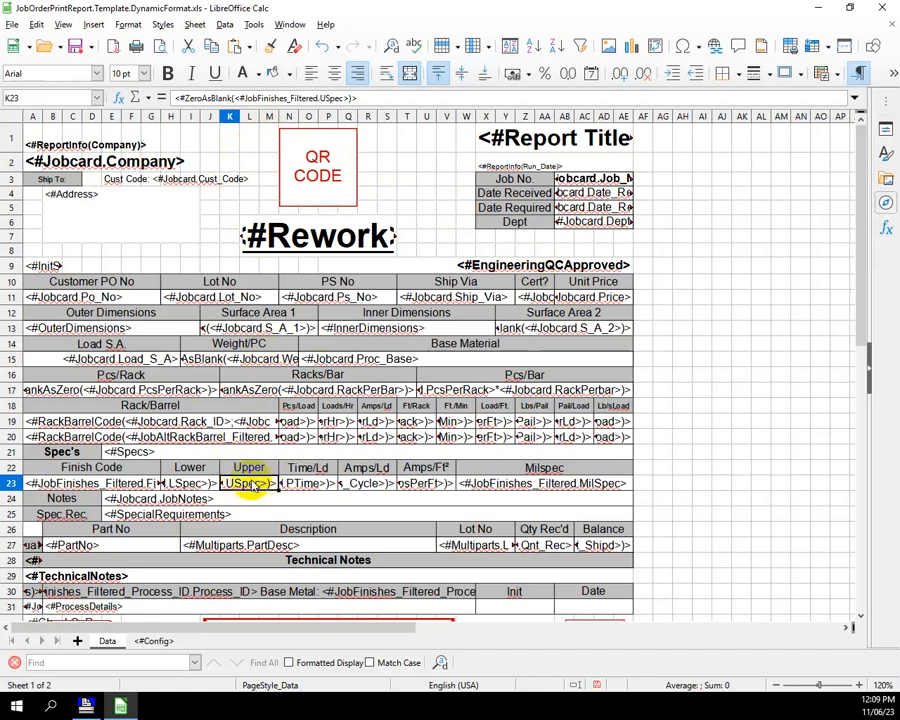
left_click(180, 97)
type("<#format ")
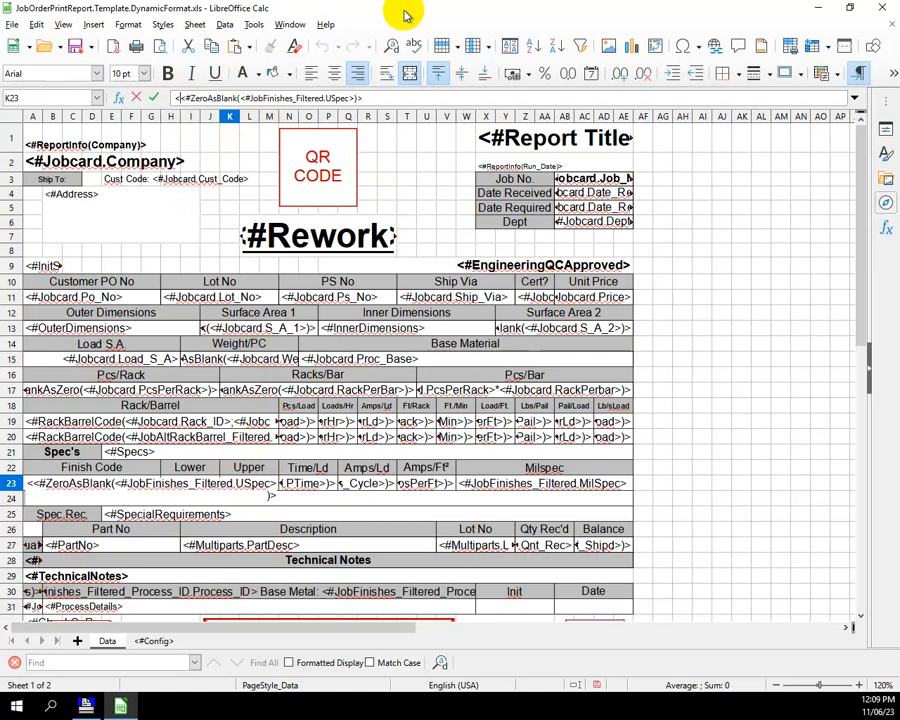
type("cell(gray")
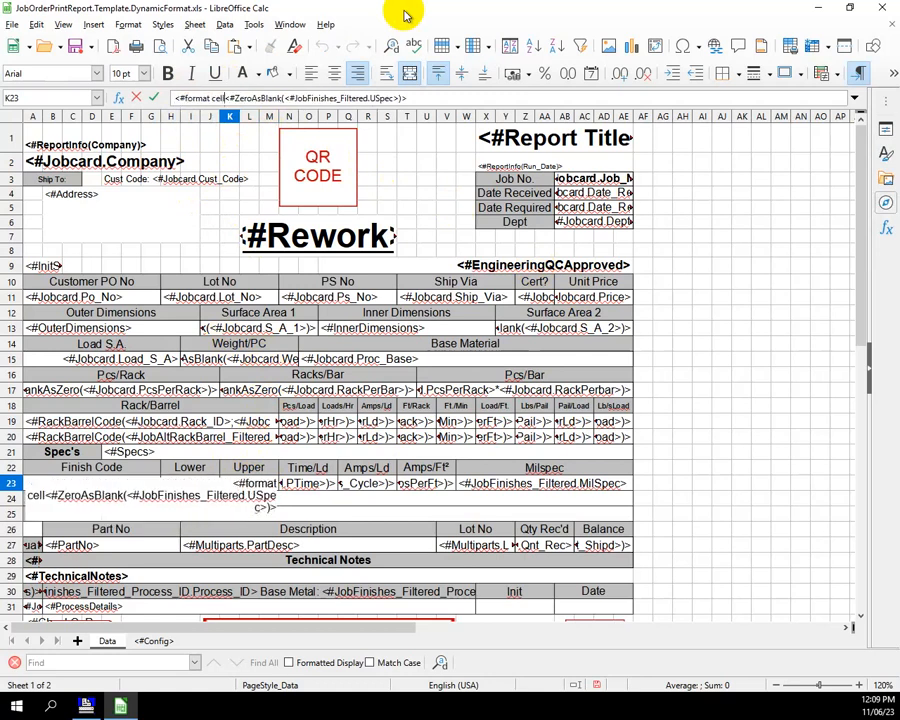
type(")>")
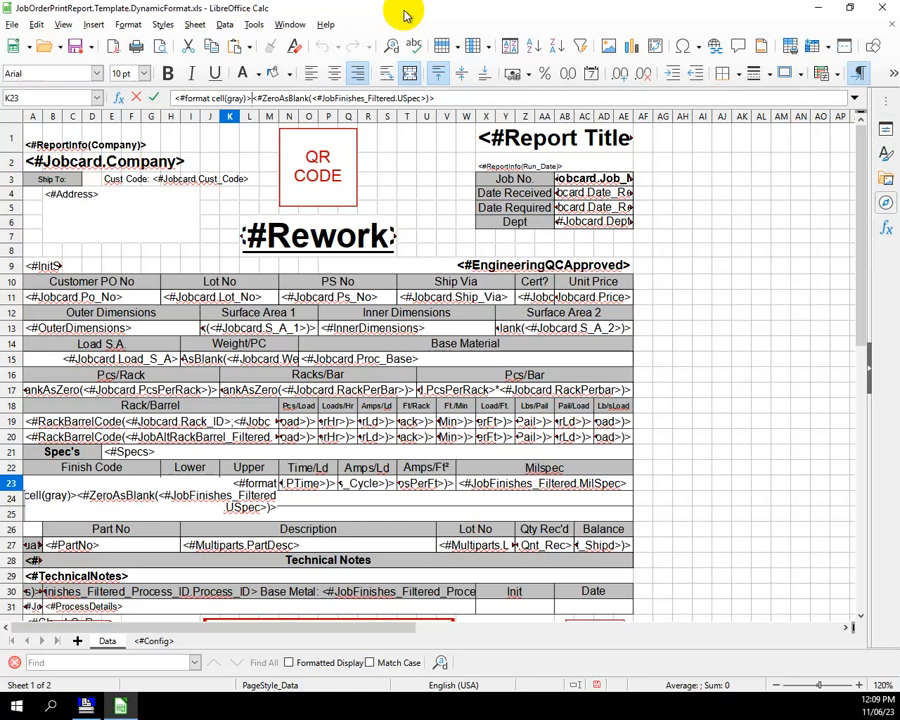
key("Return")
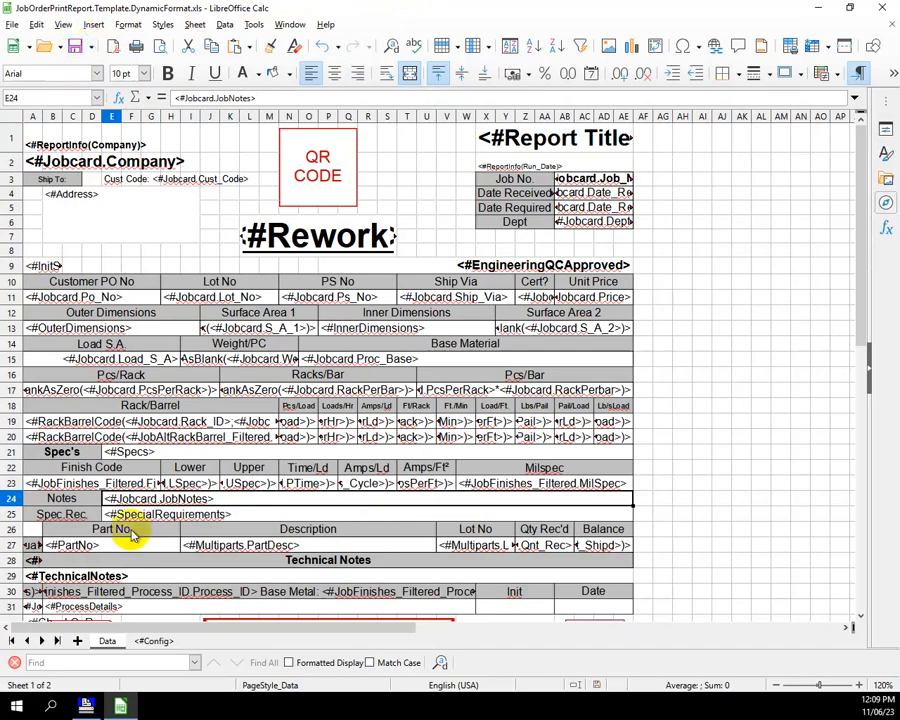
- Switch to the Job Order Preview window, exit the old preview and generate a fresh one to check the Upper column's shading
left_click(86, 706)
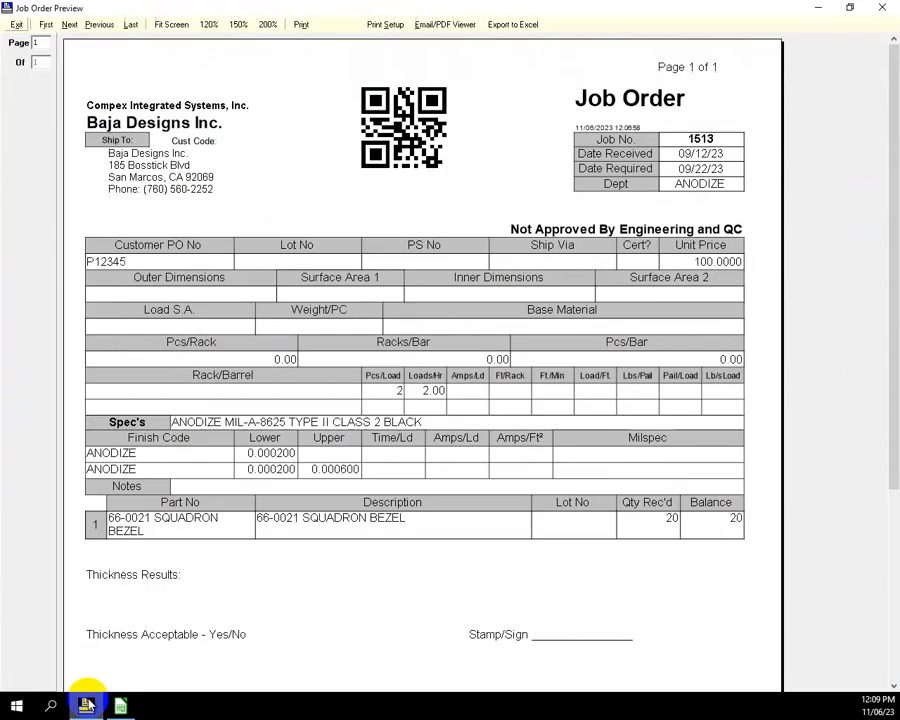
left_click(15, 25)
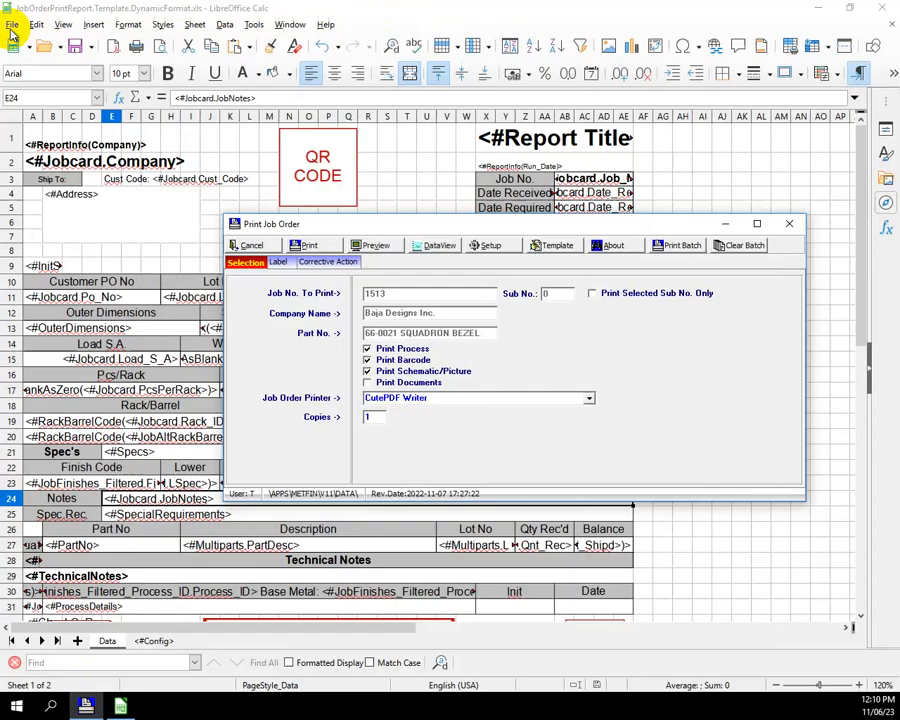
left_click(377, 248)
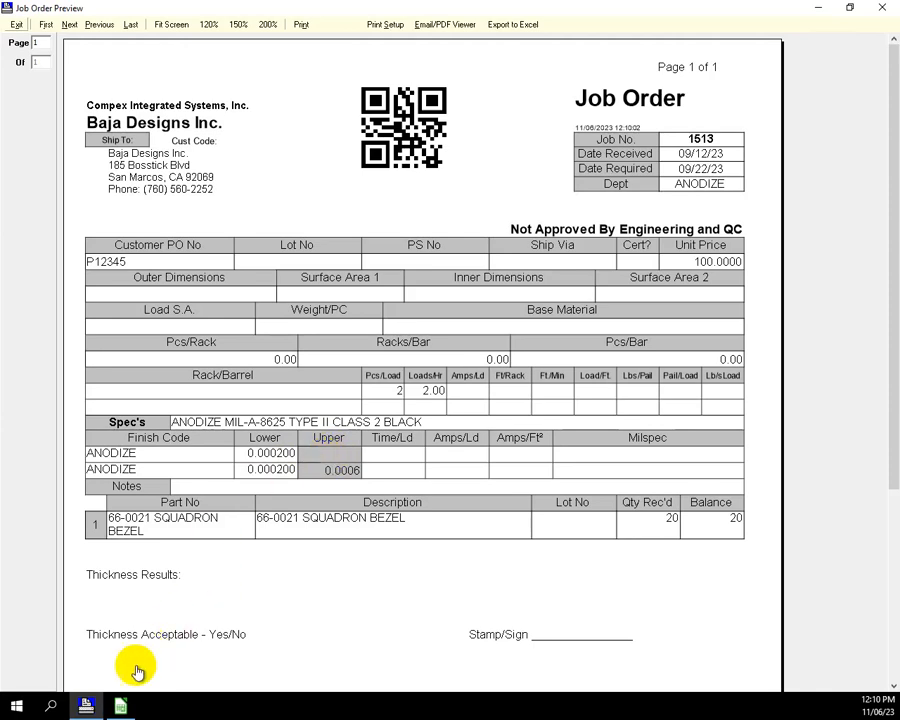
- Return to the Calc template and make K23's gray format conditional by changing its tag to <#if(<#JobFinishes_Filtered.Uspec>=0;<#format cell(gray)>;)>
left_click(120, 706)
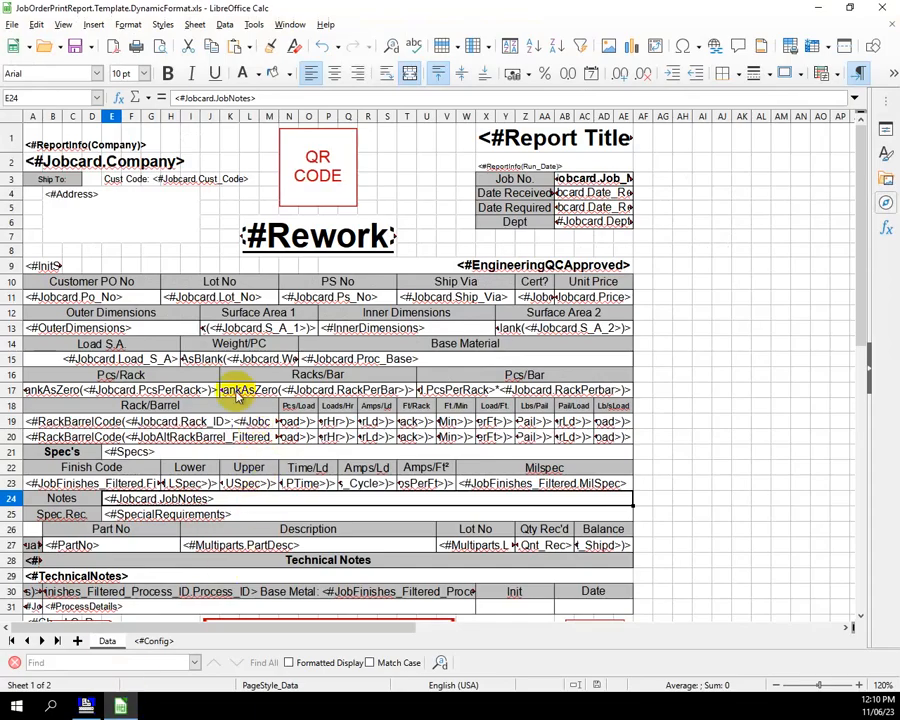
left_click(245, 482)
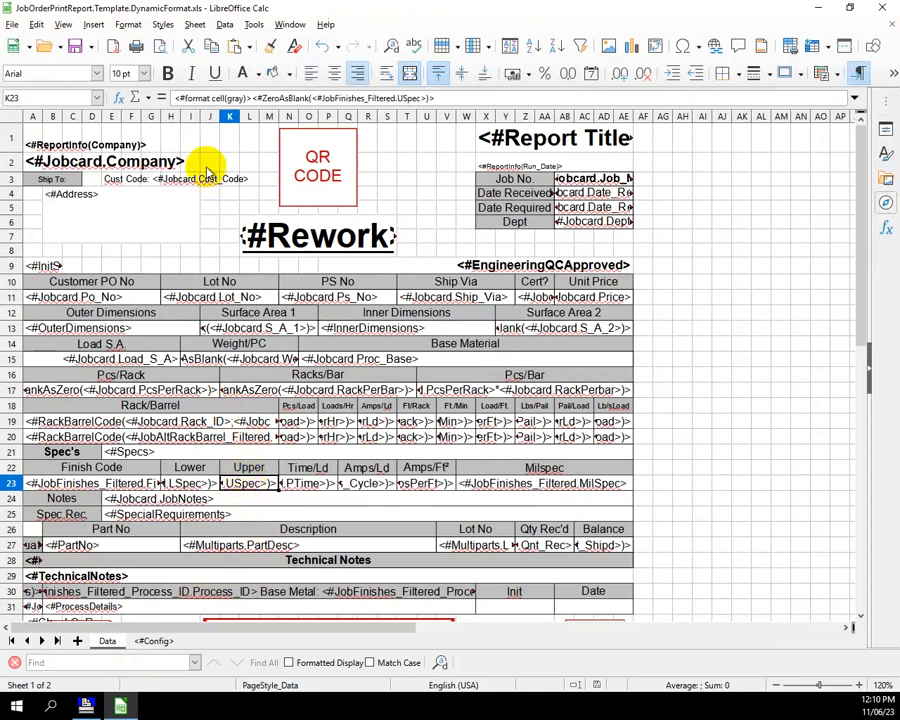
left_click(175, 99)
type("<#")
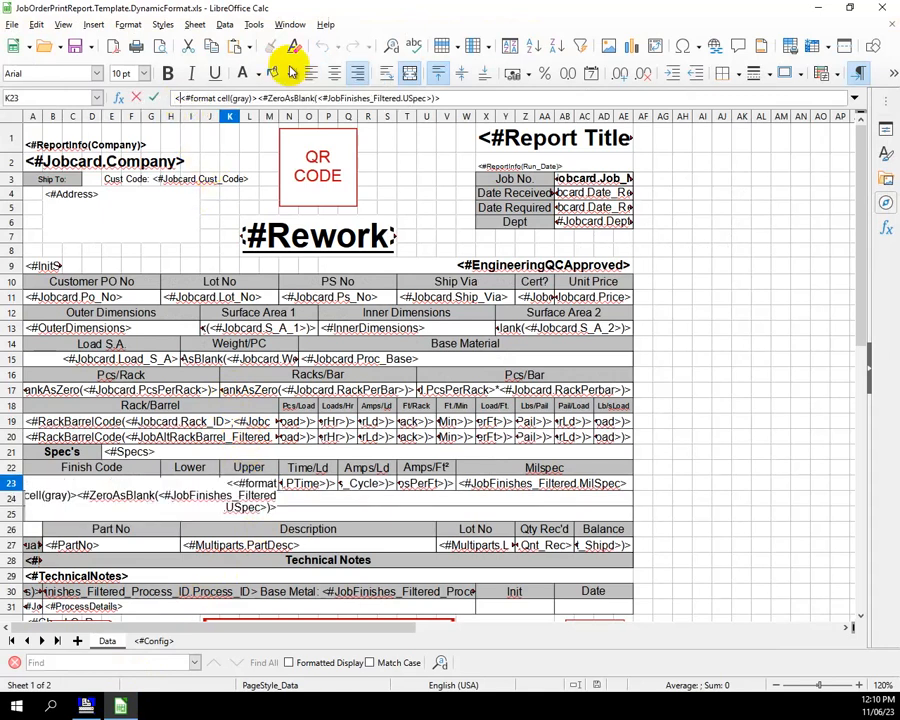
type("if(")
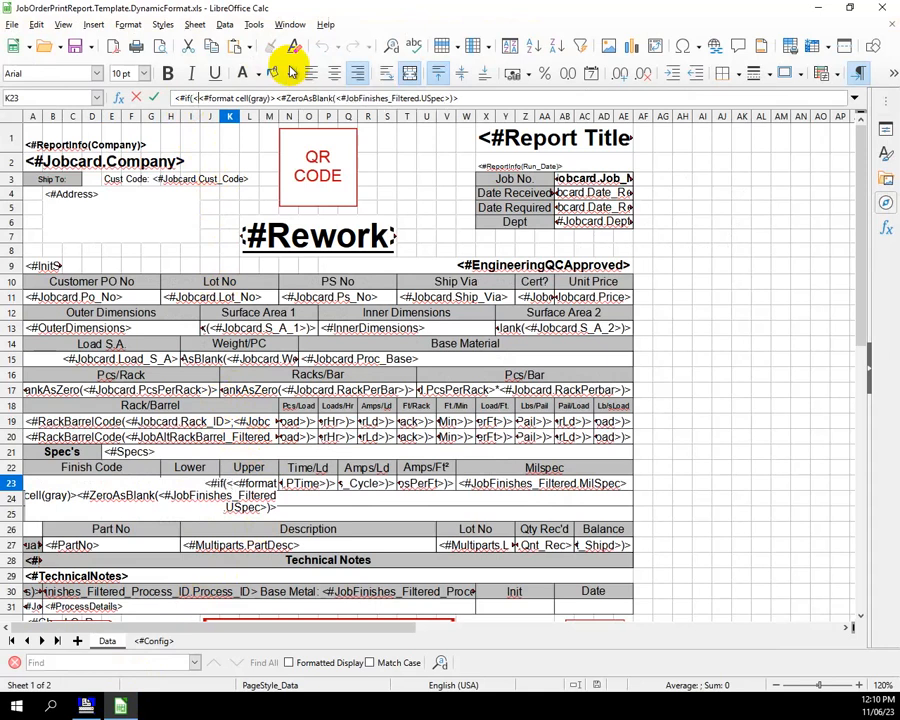
type("#JobFinishes-fil")
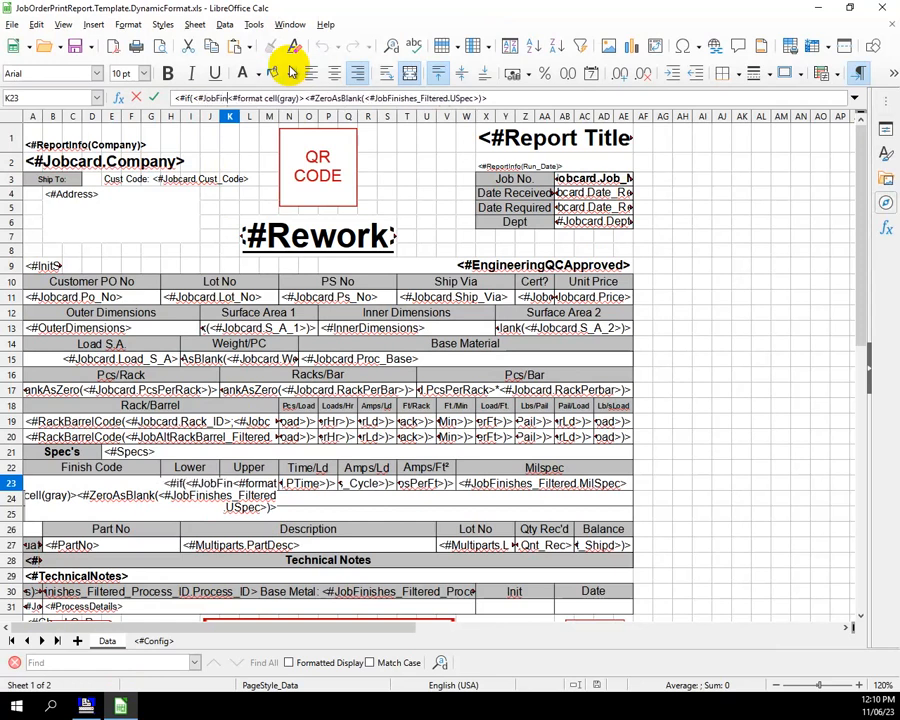
key("BackSpace")
key("BackSpace")
key("BackSpace")
key("BackSpace")
type("_Filt")
type("ered")
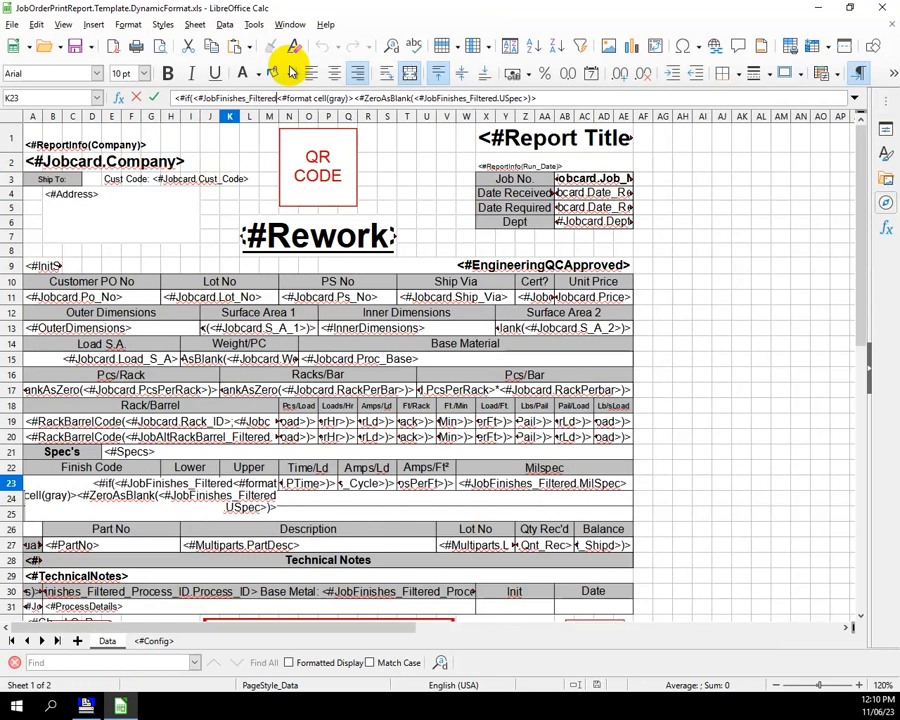
type(".Uspec>")
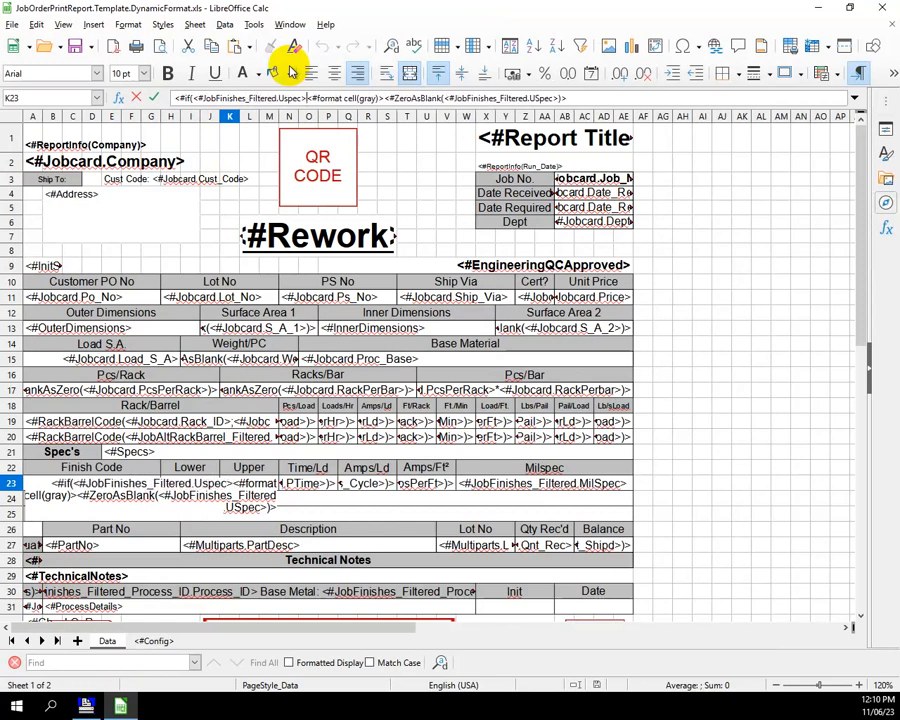
type("=0")
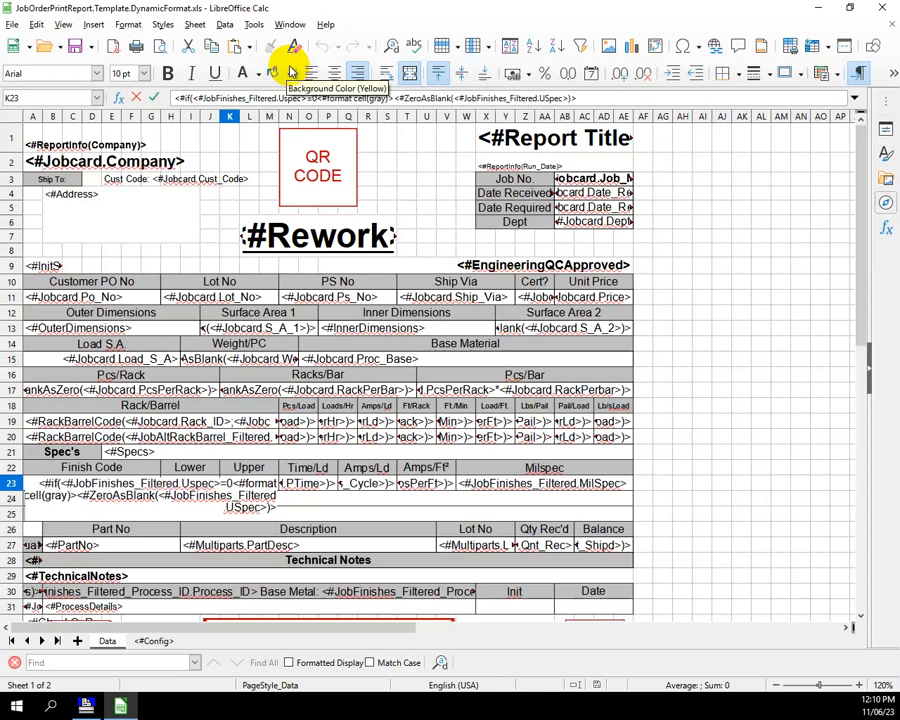
type(";")
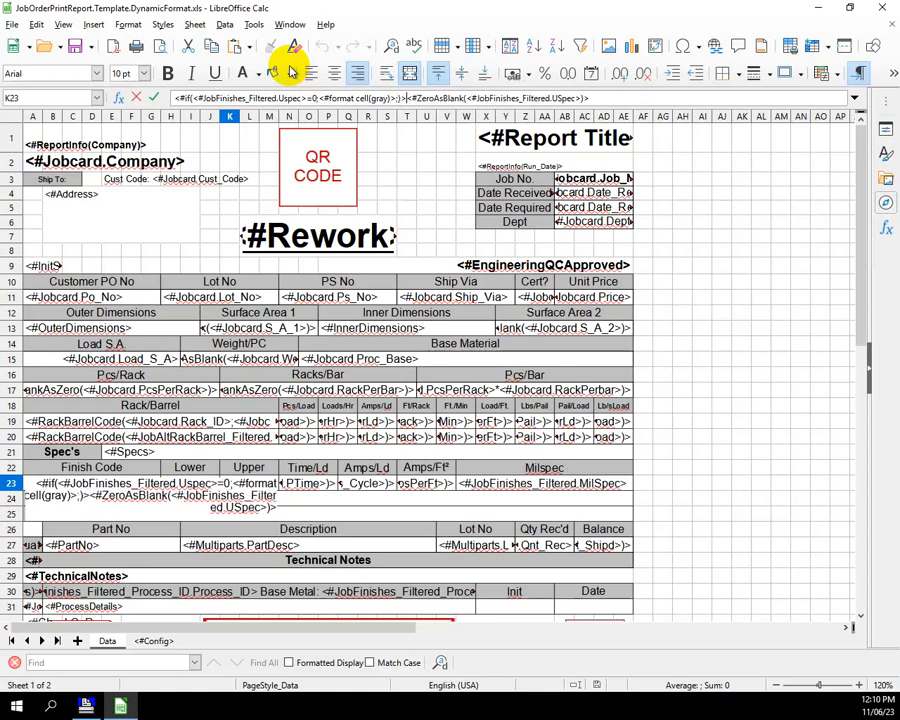
key("Return")
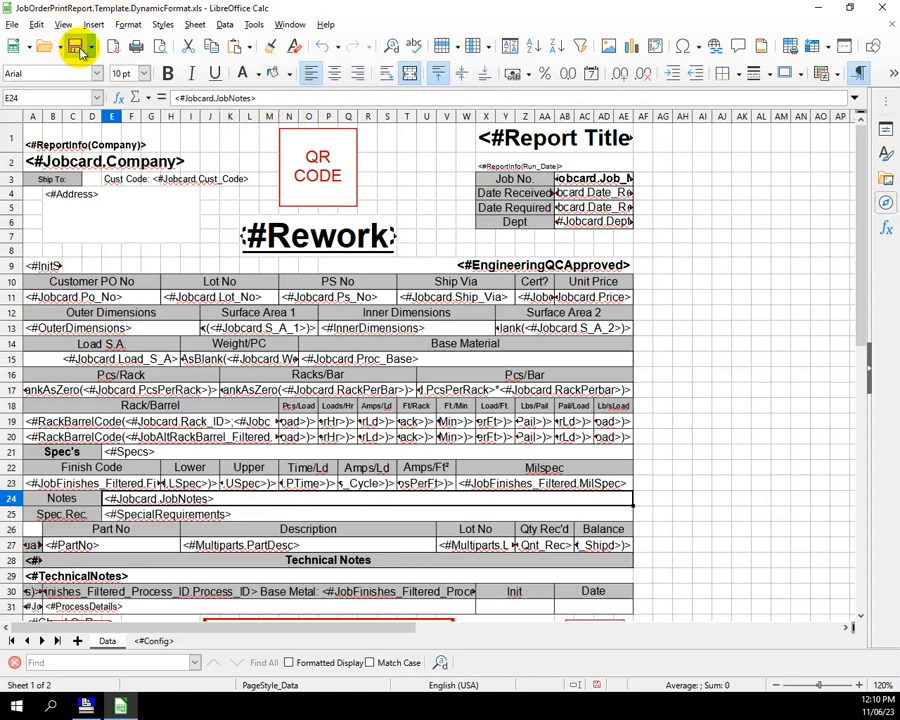
- Switch back to the job order application and regenerate the preview to check the conditional shading in the Upper column
left_click(100, 708)
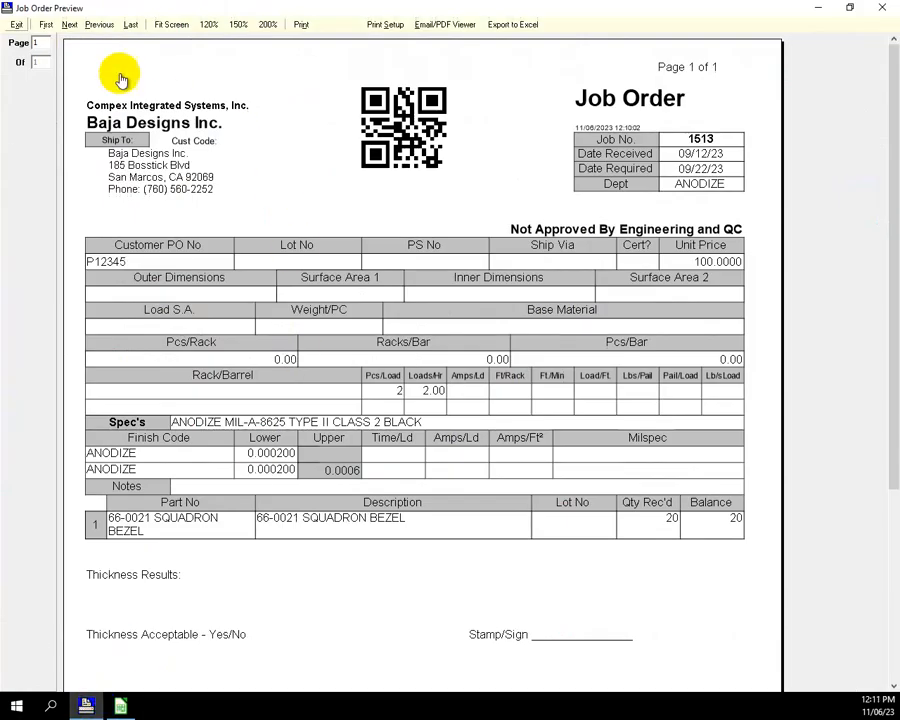
left_click(20, 25)
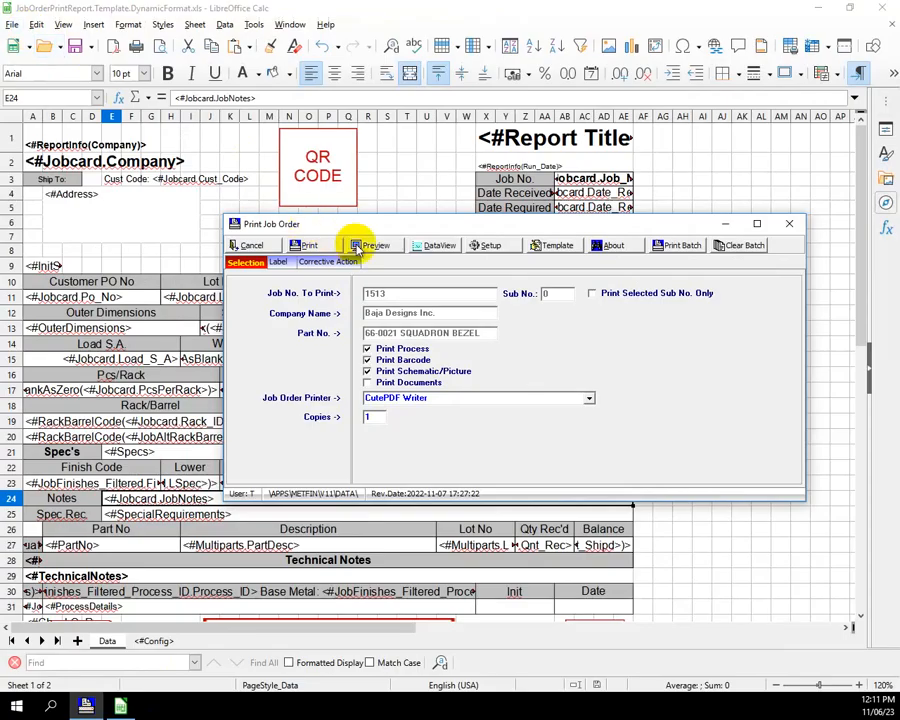
left_click(371, 246)
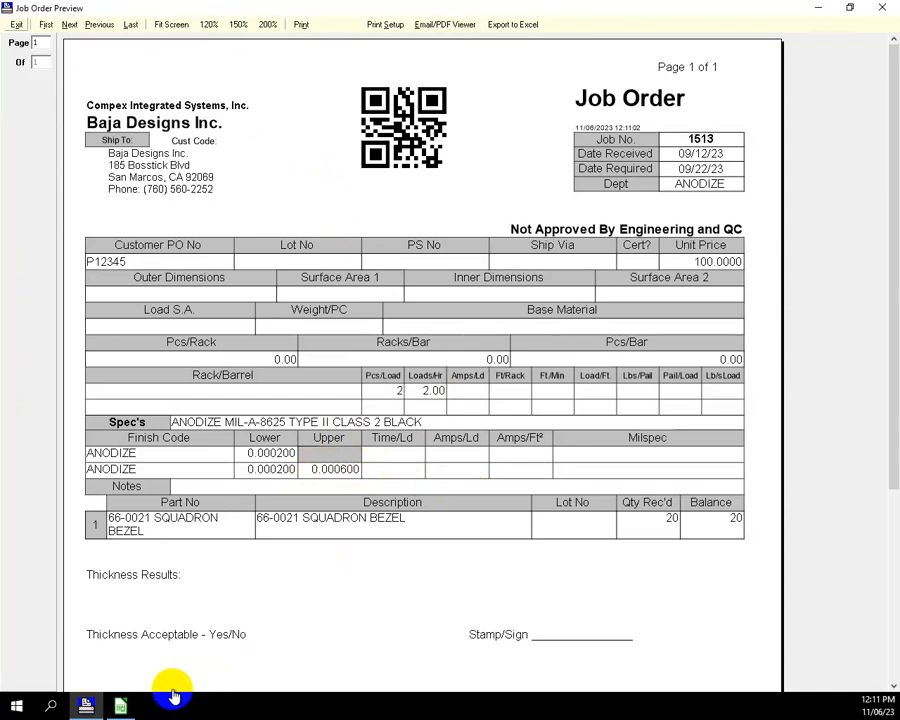
- Switch to the Calc template and review the conditional format expression in cell K23
left_click(120, 705)
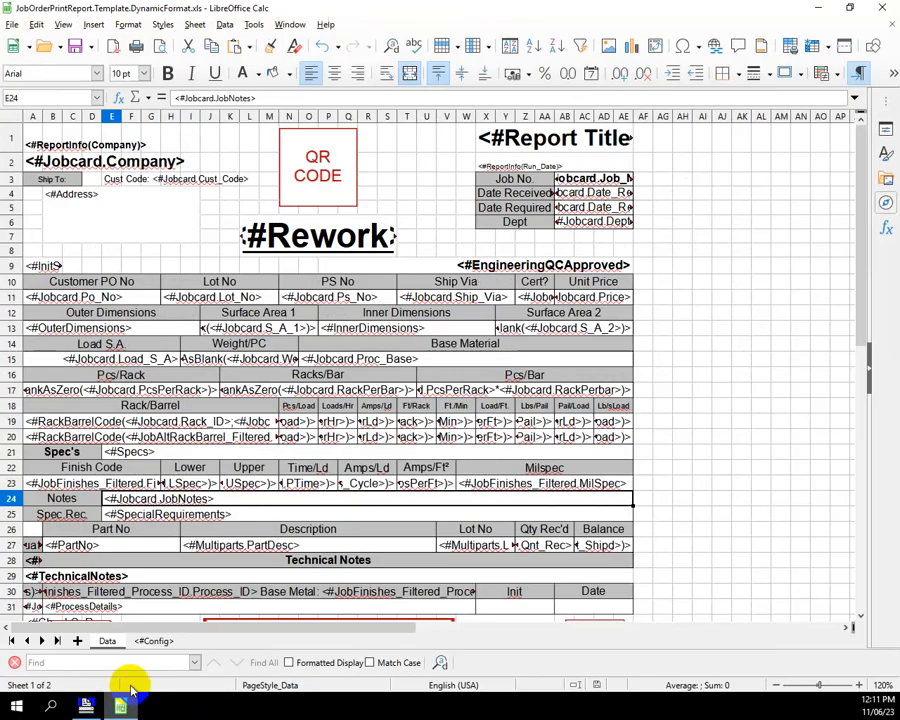
left_click(256, 483)
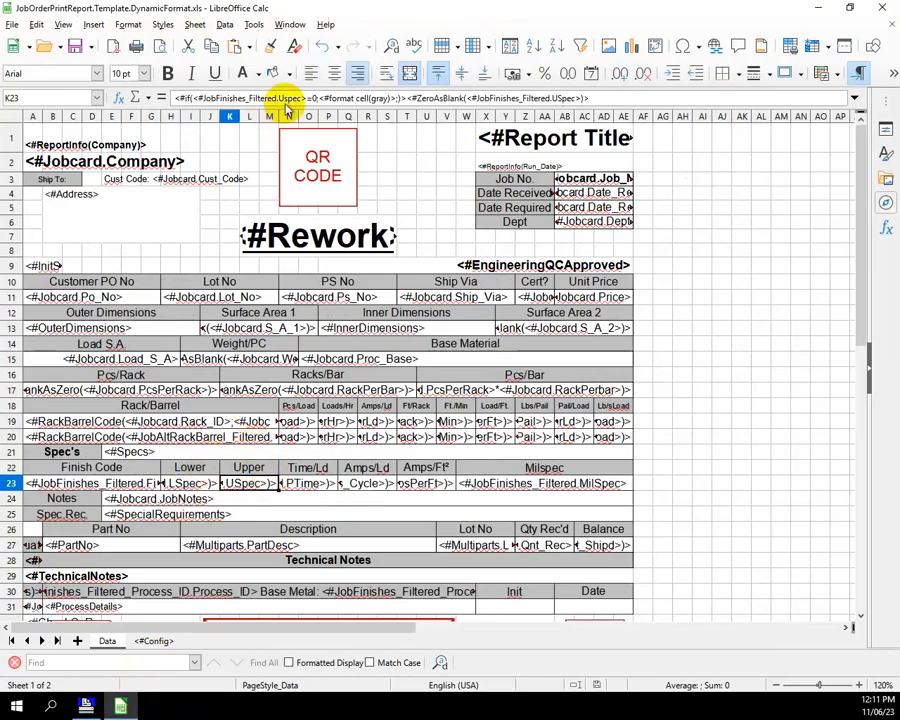